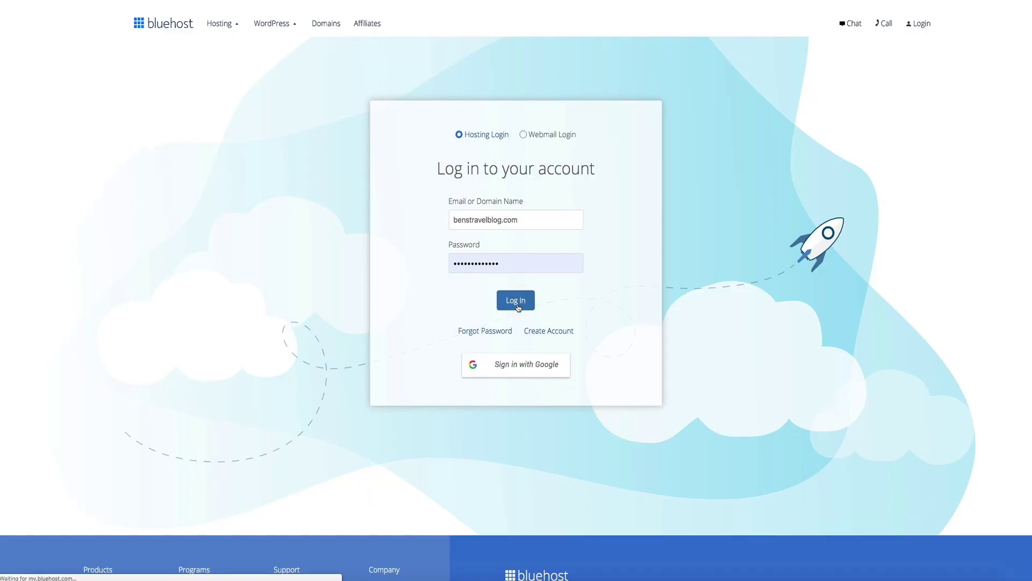
Log in to the Bluehost hosting account to reach the Home dashboard.
left_click(518, 308)
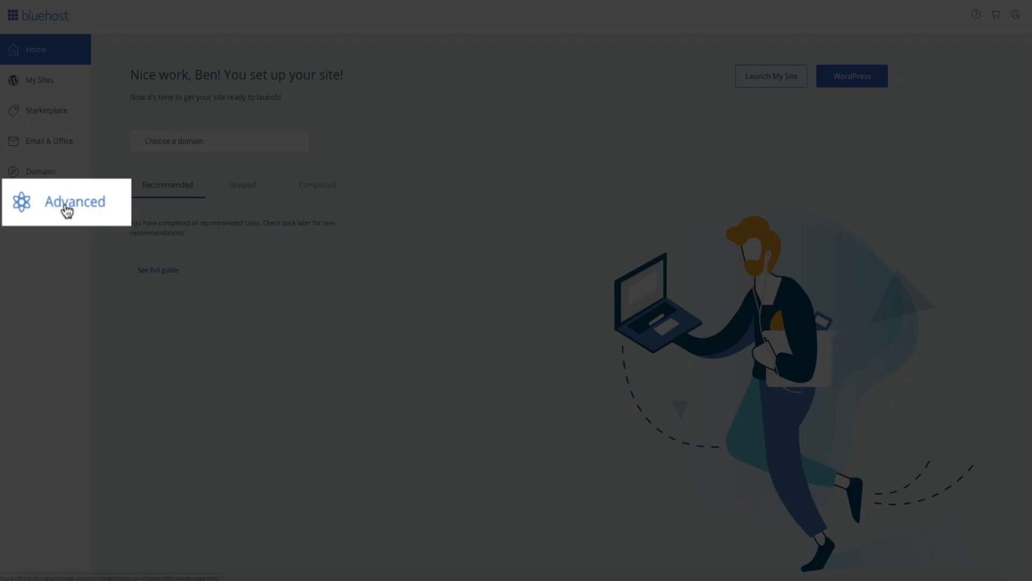
Go to the Advanced section to show the cPanel file, database and email tools.
left_click(66, 211)
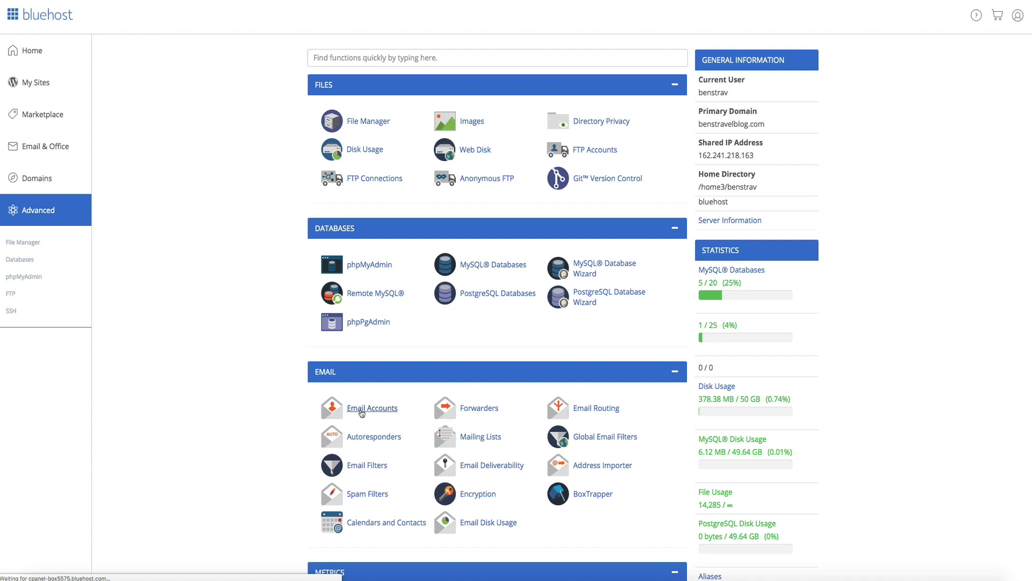
Open the Email Accounts page listing the single default mailbox.
left_click(362, 411)
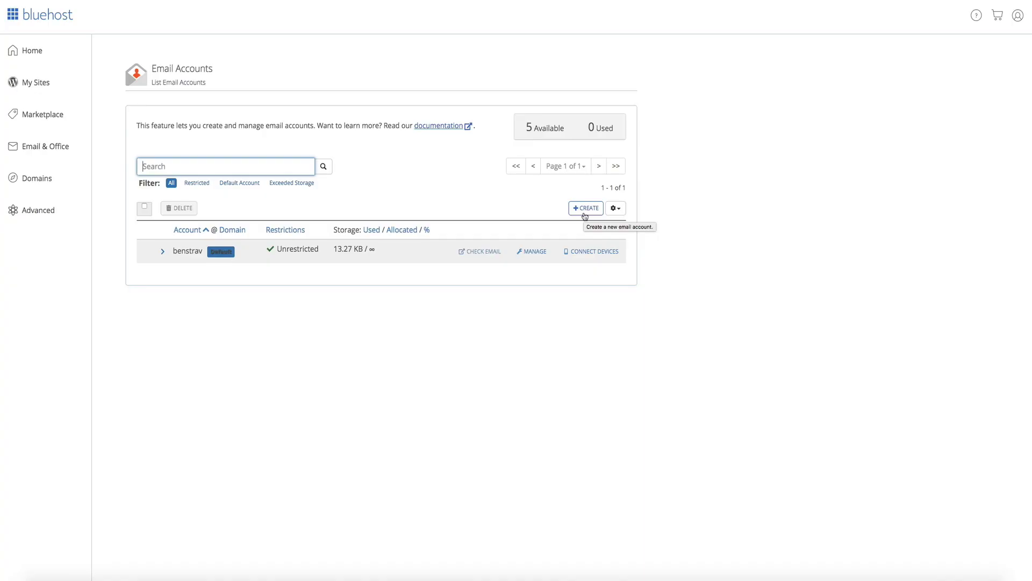
Start a new email account on the blog's domain with username 'info'.
left_click(582, 214)
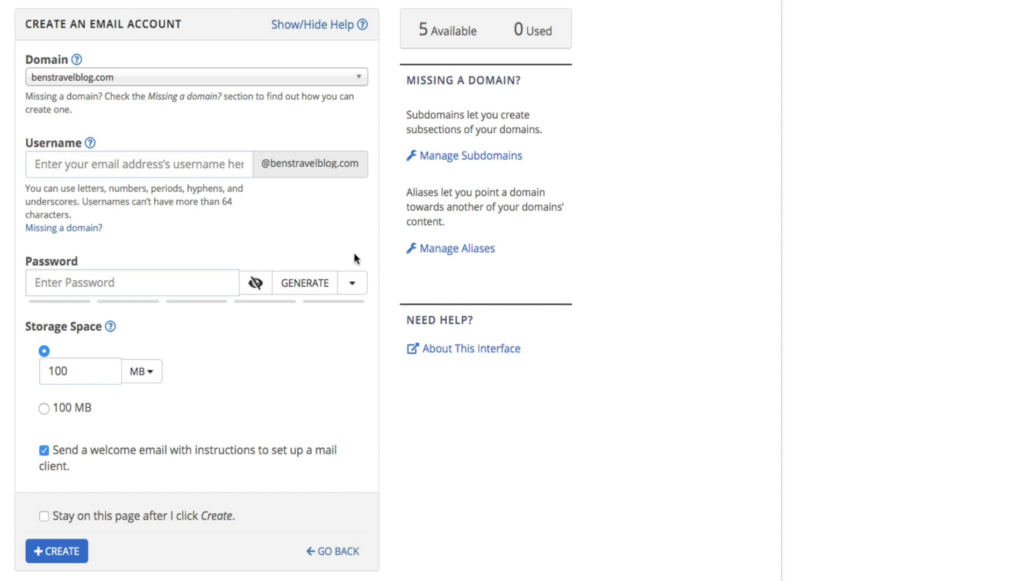
left_click(50, 164)
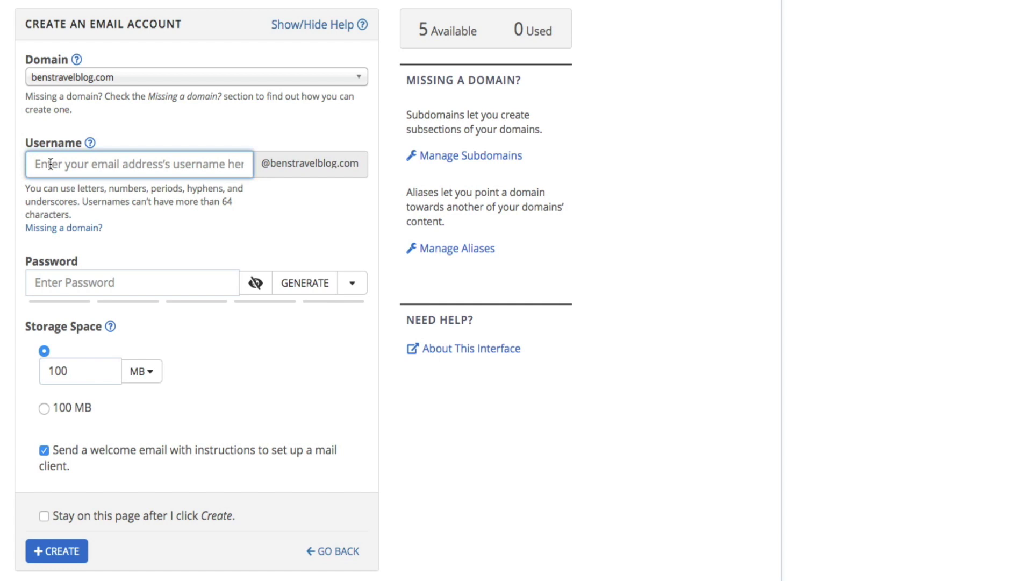
type("info")
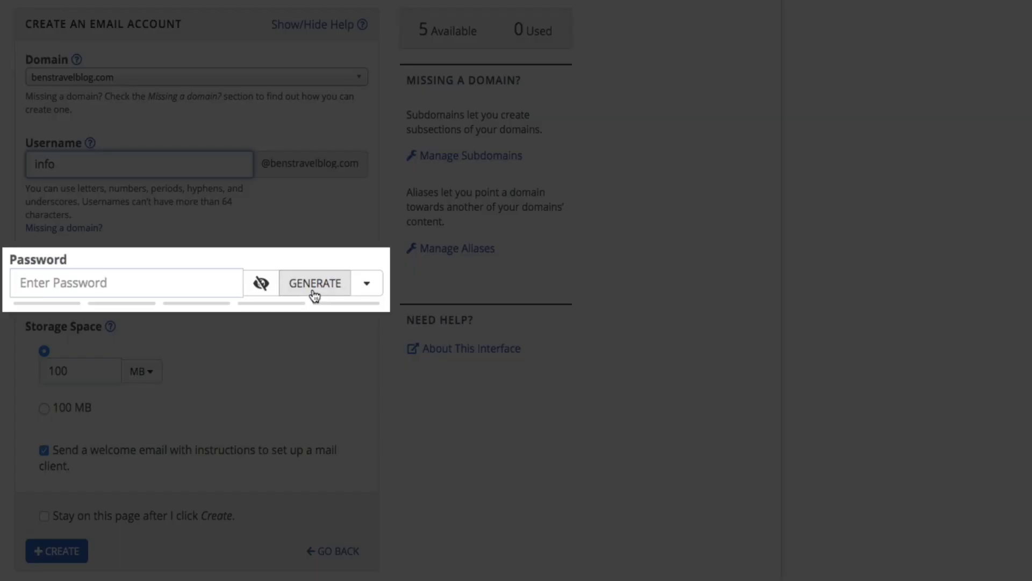
Generate a strength-100 password for the new info account.
left_click(315, 284)
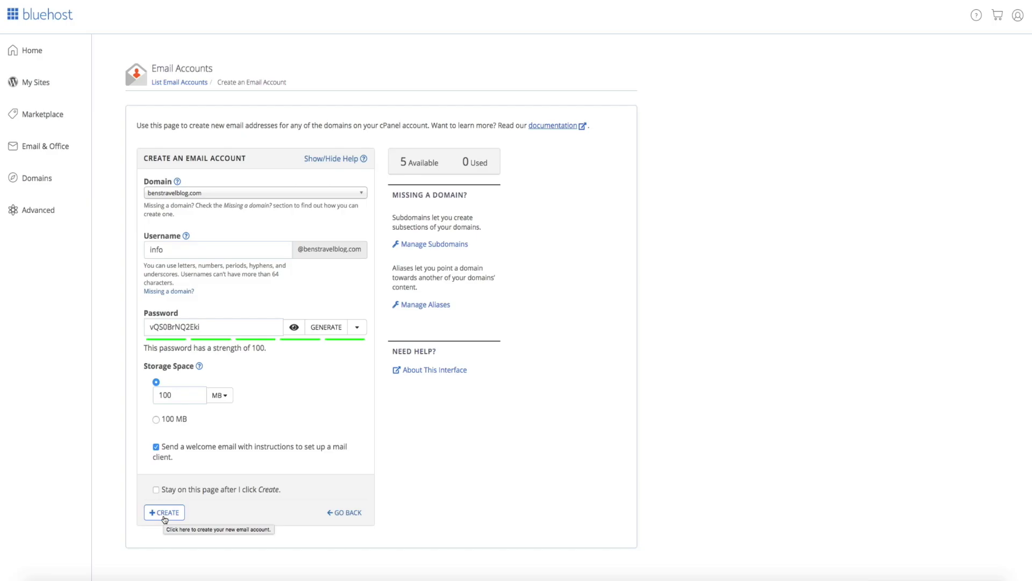
Create the info mailbox with 100 MB storage, leaving 4 accounts available.
left_click(164, 516)
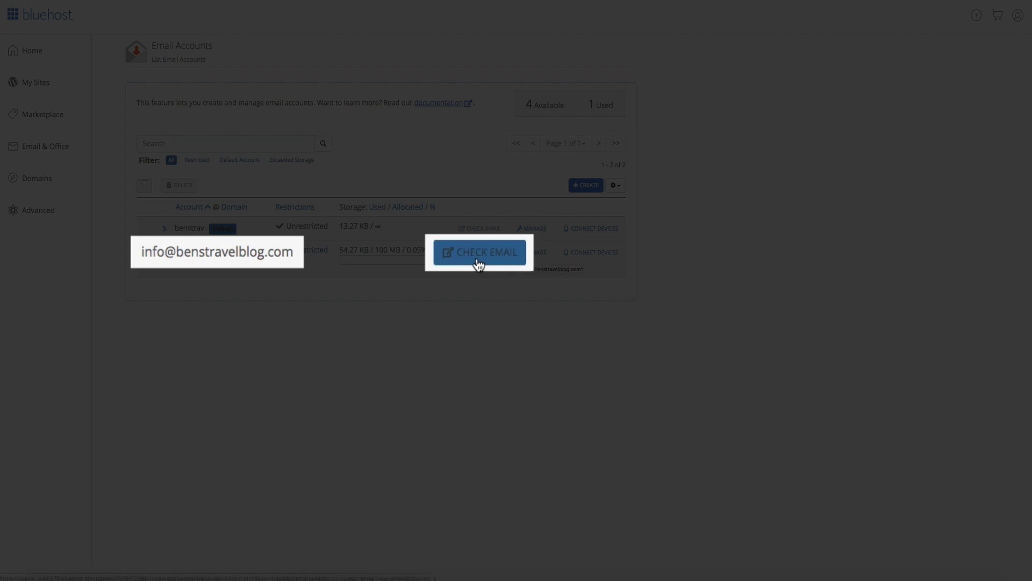
Set Roundcube as the default webmail client and open the info mailbox's inbox in it.
left_click(478, 263)
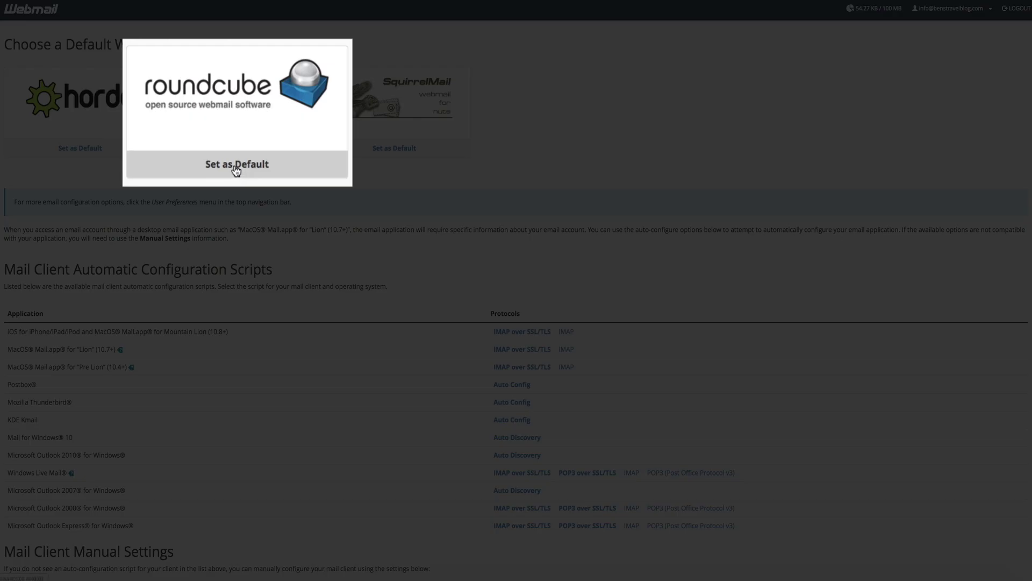
left_click(235, 165)
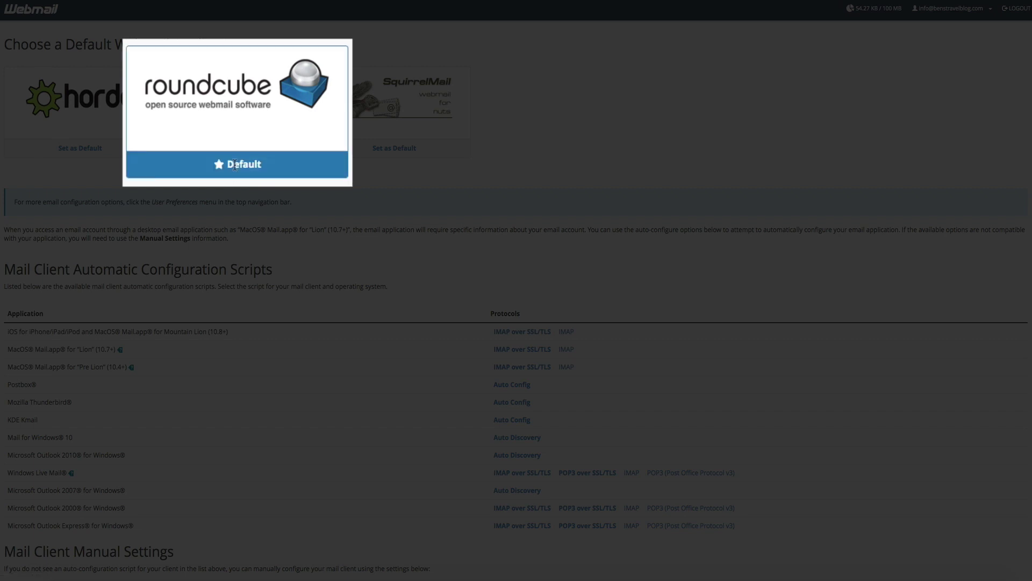
left_click(257, 106)
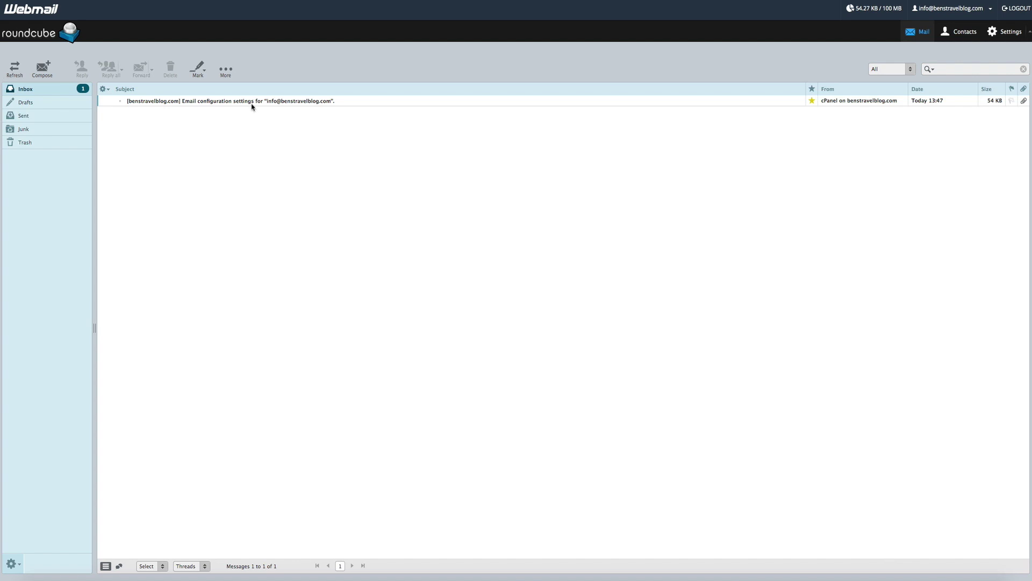
Read the 'Email configuration settings' message from cPanel in the info inbox.
double_click(251, 103)
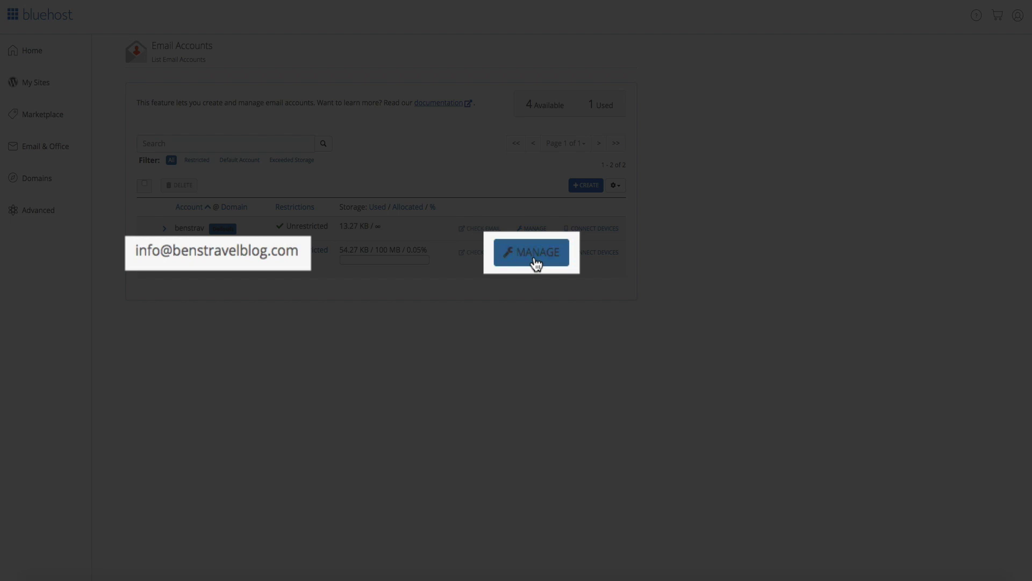
Open the Manage page for the info mailbox, showing 100 MB storage and all restrictions allowed.
left_click(536, 262)
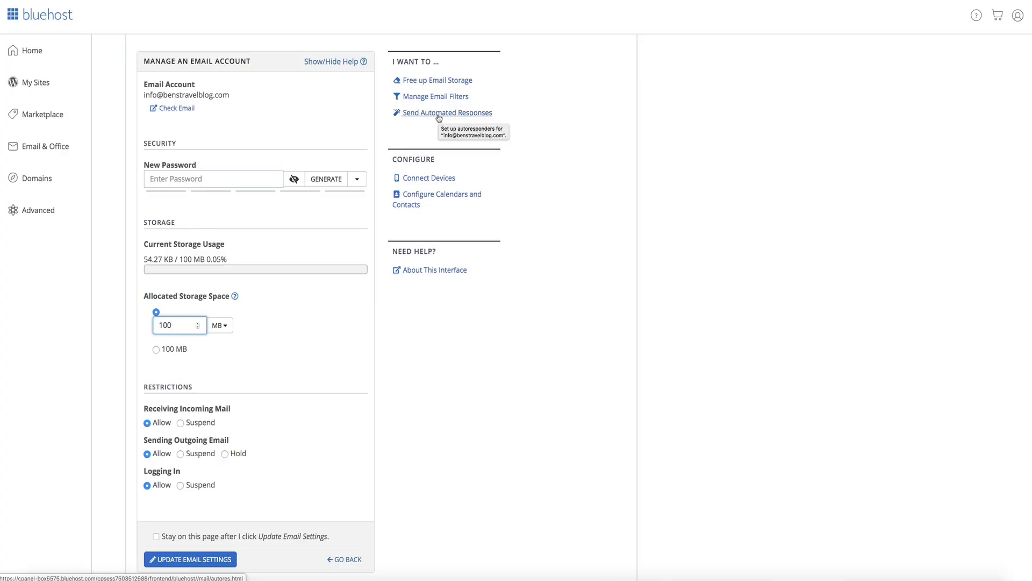
Open Autoresponders and switch the managed domain to bensnewbloggingvideo.com.
left_click(438, 114)
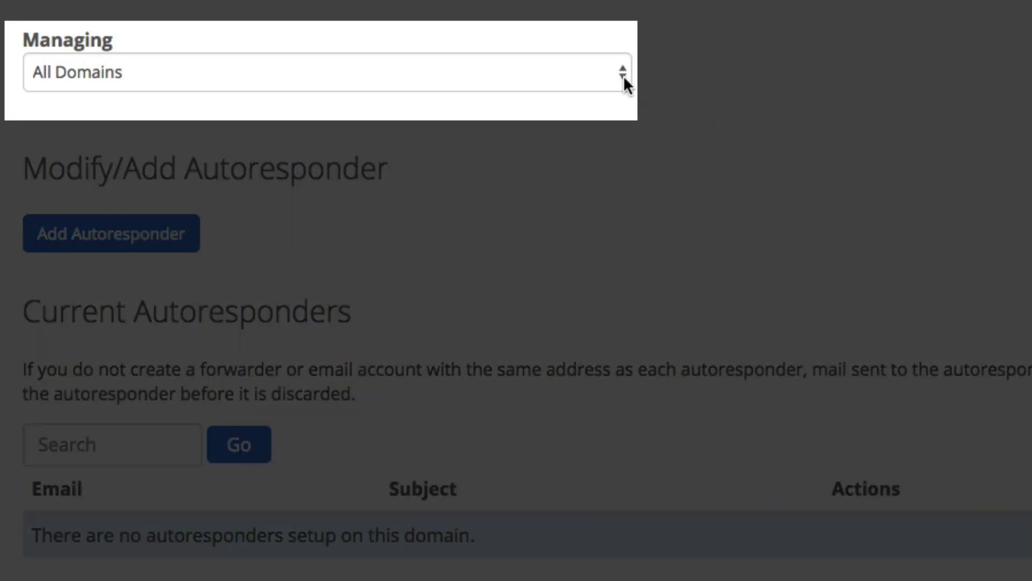
left_click(622, 75)
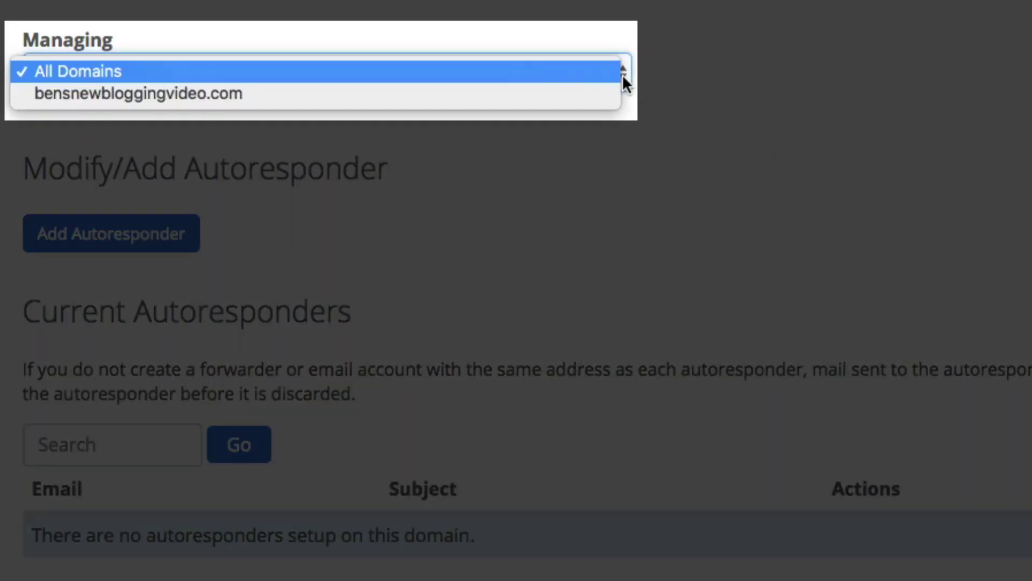
left_click(601, 91)
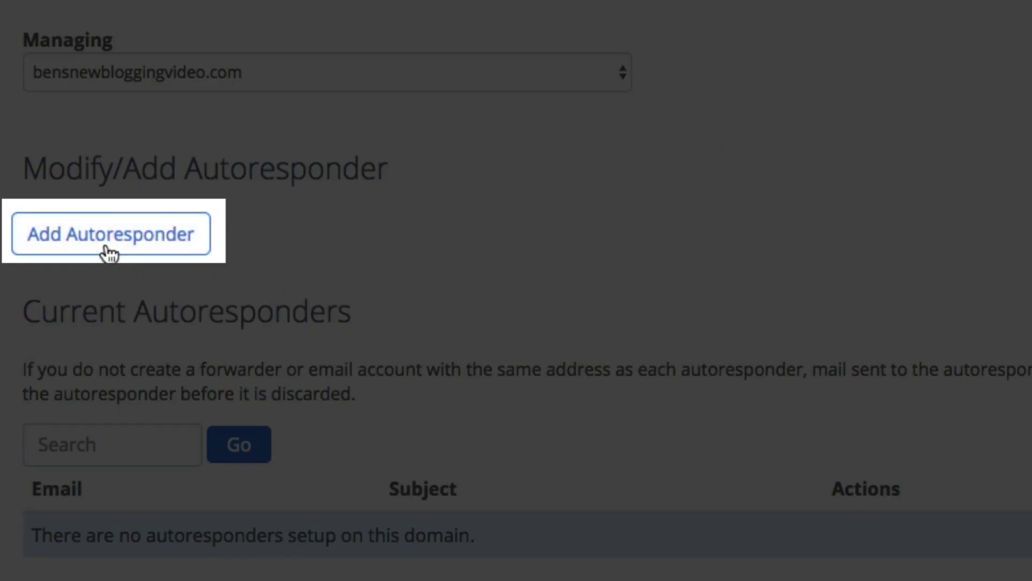
Start a new autoresponder and enter a 24-hour interval between replies.
left_click(107, 247)
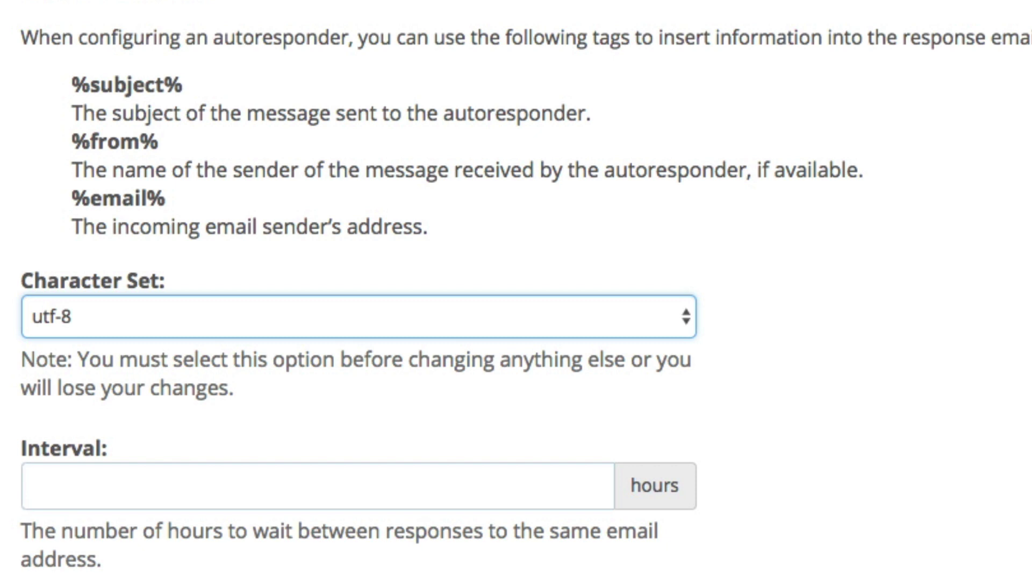
left_click(88, 488)
type("24")
scroll(516, 290, "down", 10)
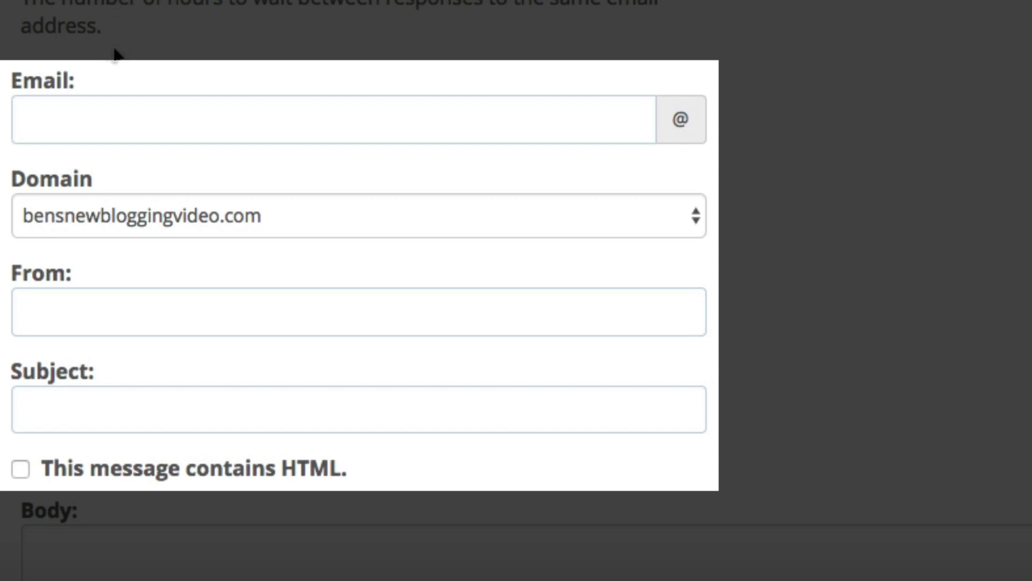
Set the email to info, fill in the sender's name, and enter subject 'Thanks for readhing out!'.
left_click(52, 125)
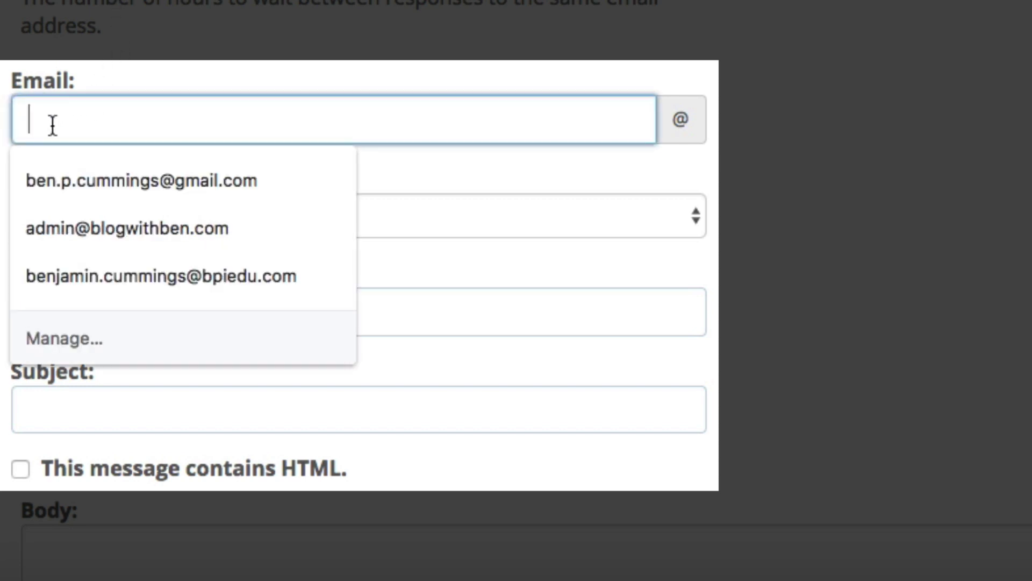
type("info")
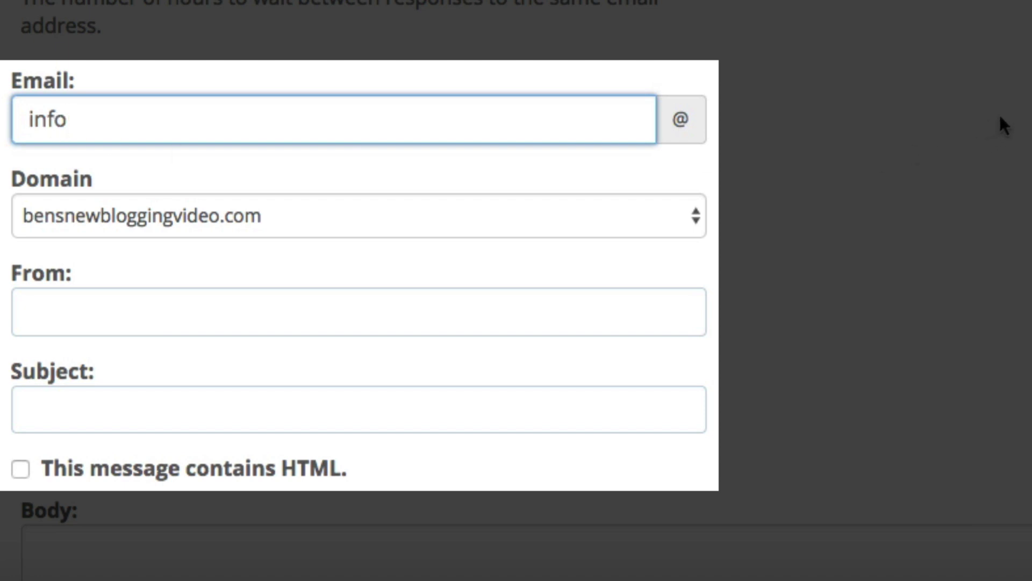
left_click(56, 318)
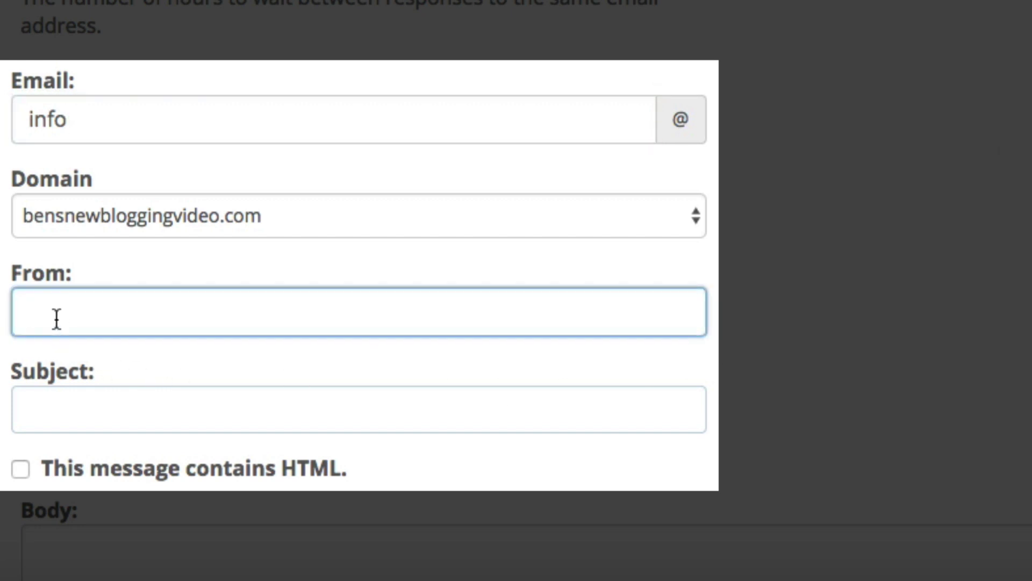
type("Ben")
left_click(45, 417)
type("Thanks for read")
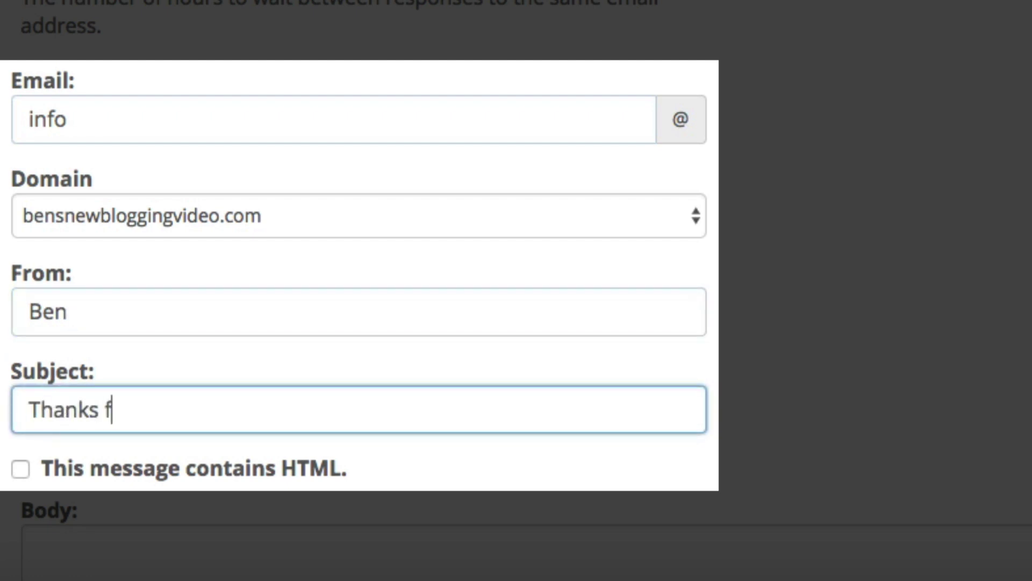
type("hing out!")
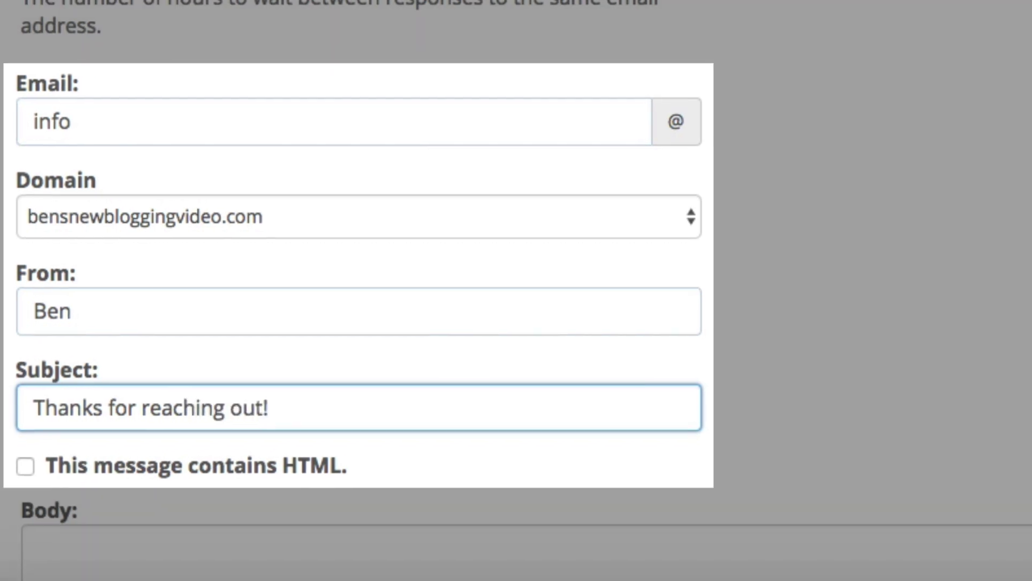
Paste the prepared thank-you and newsletter message into the autoresponder body.
scroll(516, 290, "down", 10)
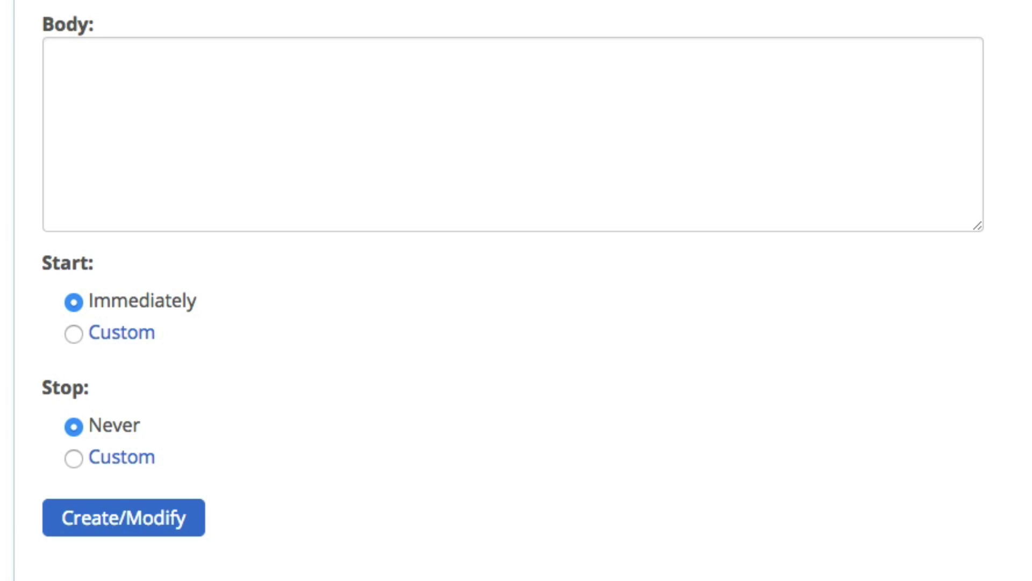
left_click(81, 64)
type("Hello and thanks for your email! Yes, this is an automated response, but you’ll receive a personal reply from me within 24-48 hours. In the meantime, did you know I have a weekly / monthly newsletter? Yep, you heard that right! A weekly dose of all your favorite content sent right to your inbox. To ensure you don’t miss out on all the good stuff, sign up for our newsletter here. Like I said, I'll be sure to get back to you within a day or so. Thanks,")
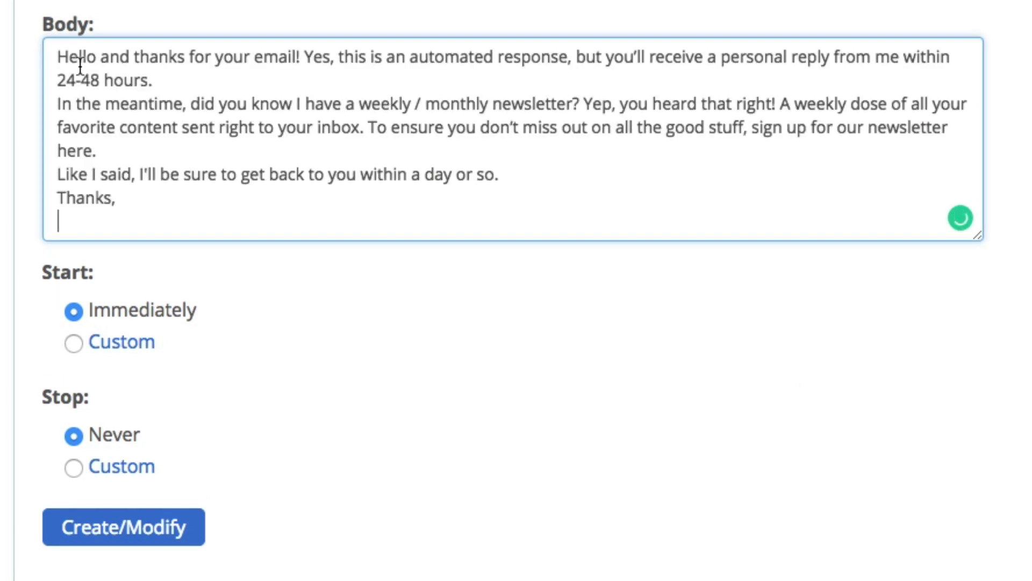
Add blank lines between paragraphs, sign off with the sender's name, and enlarge the body box.
left_click(172, 80)
key("Return")
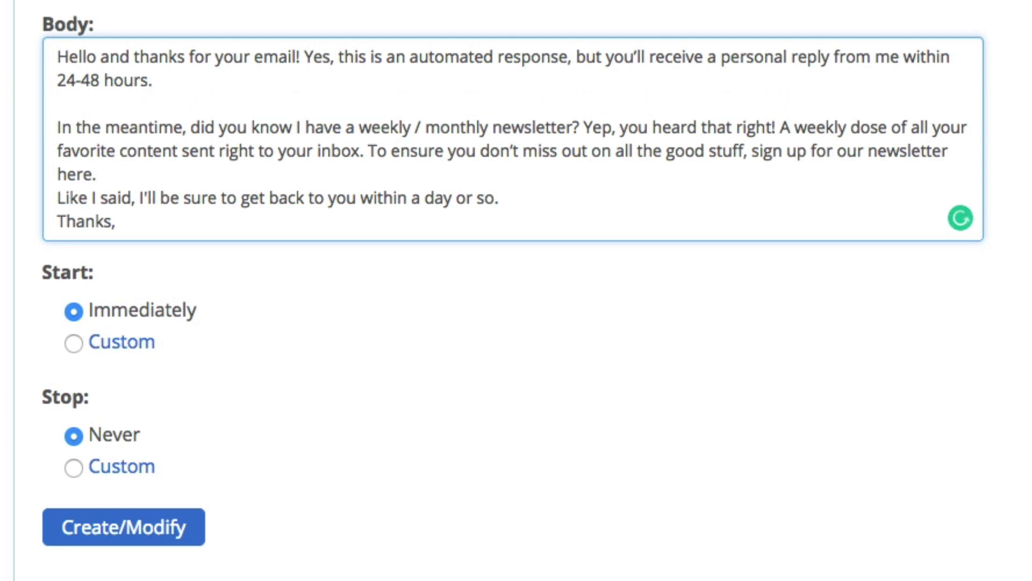
left_click(121, 171)
key("Return")
scroll(479, 156, "down", 2)
left_click(527, 179)
key("Return")
left_click(156, 223)
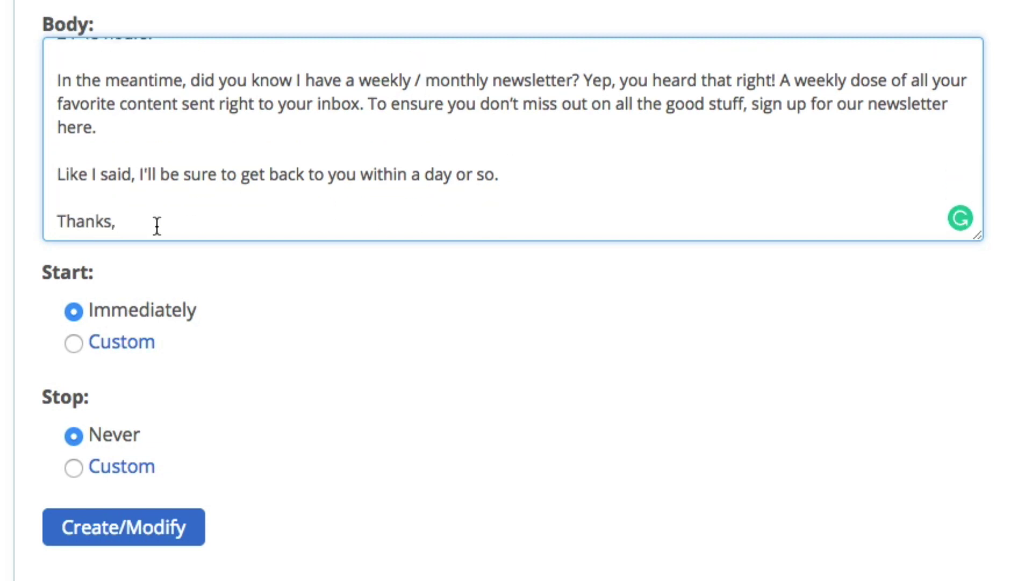
key("Return")
key("Return")
type("Ben")
left_click_drag(979, 235, 992, 352)
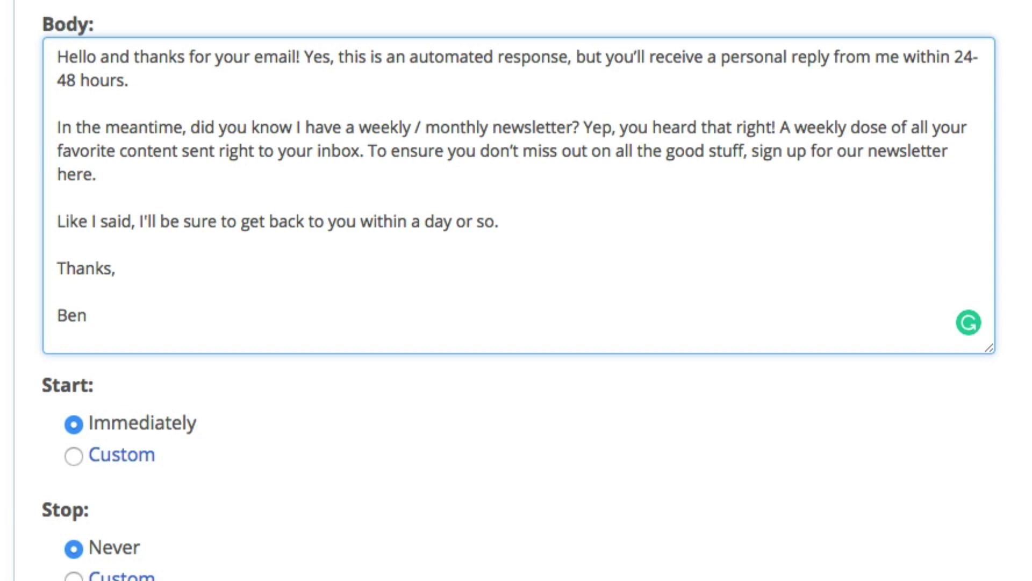
Create the autoresponder with Create/Modify and get the success confirmation for the info mailbox.
scroll(516, 290, "down", 5)
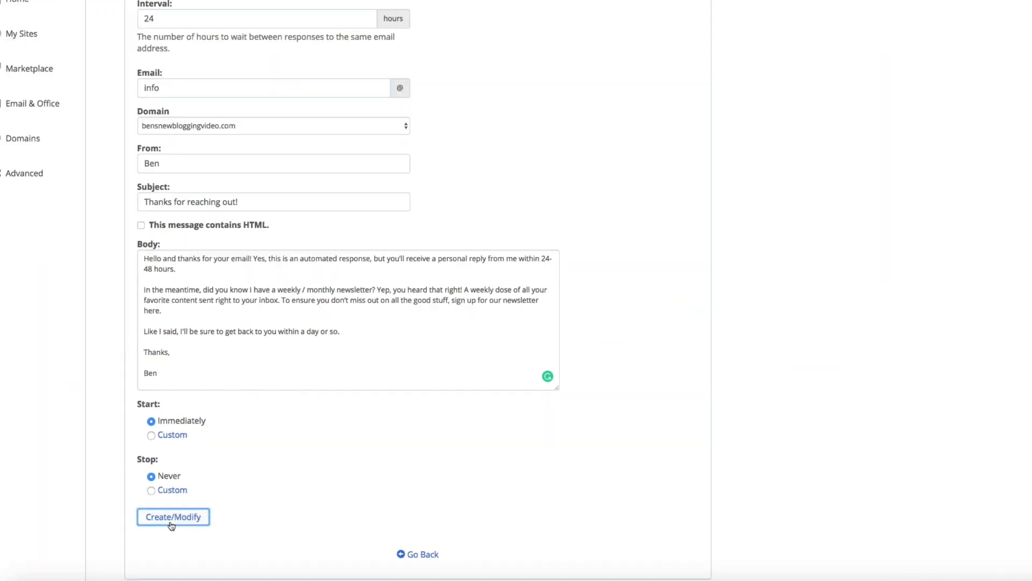
left_click(171, 525)
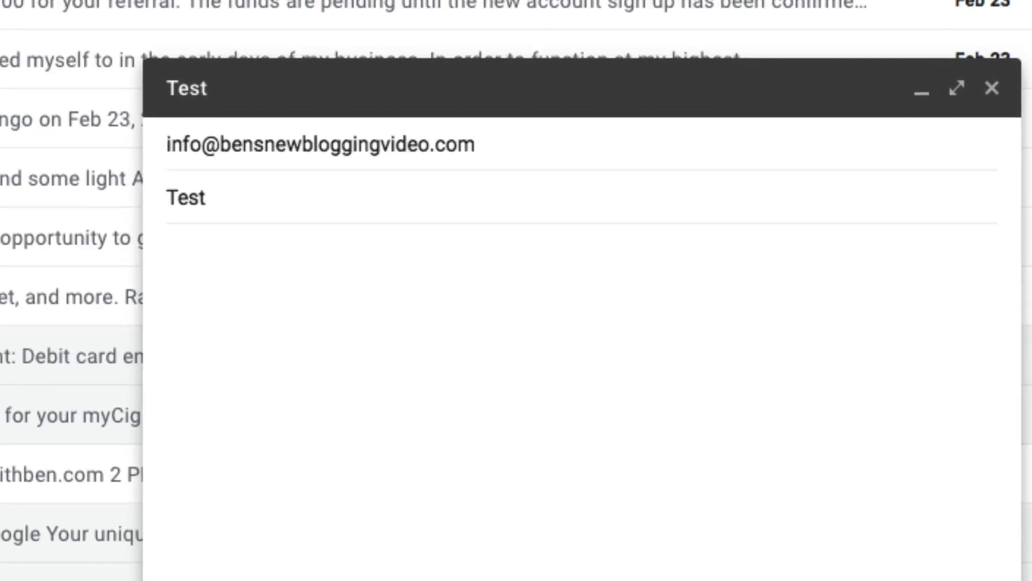
Write the test email body: a greeting, 'This is a test.', and a 'Thanks,' sign-off with the sender's name.
type("Hey Be")
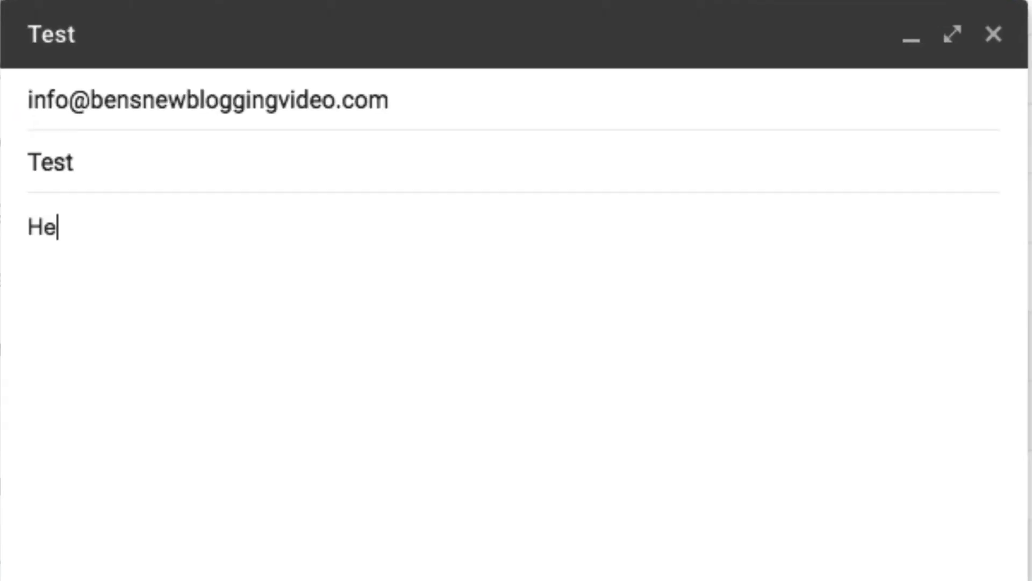
type("n,")
key("Return")
key("Return")
type("This is a test.")
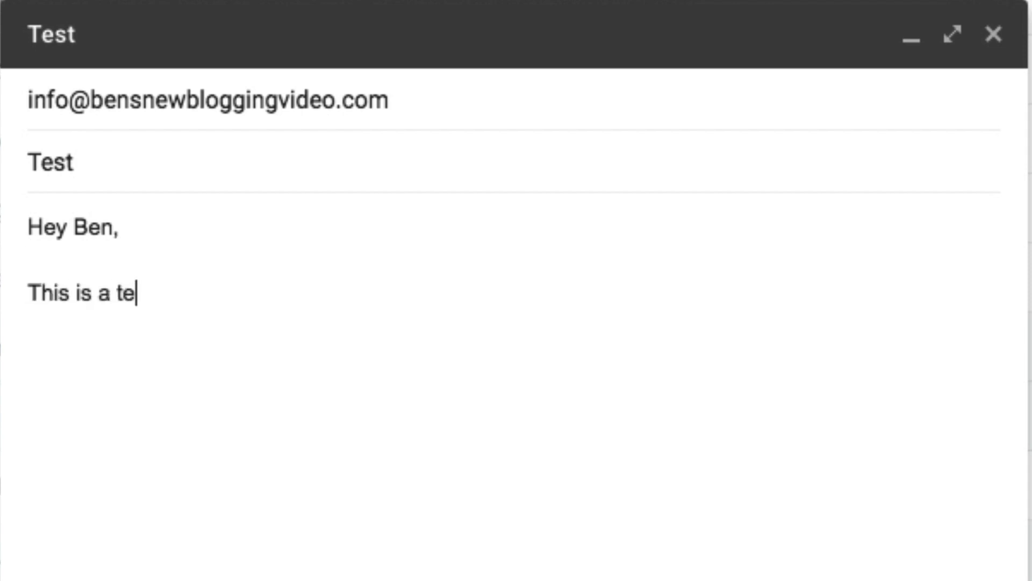
key("Return")
key("Return")
type("Thanks,")
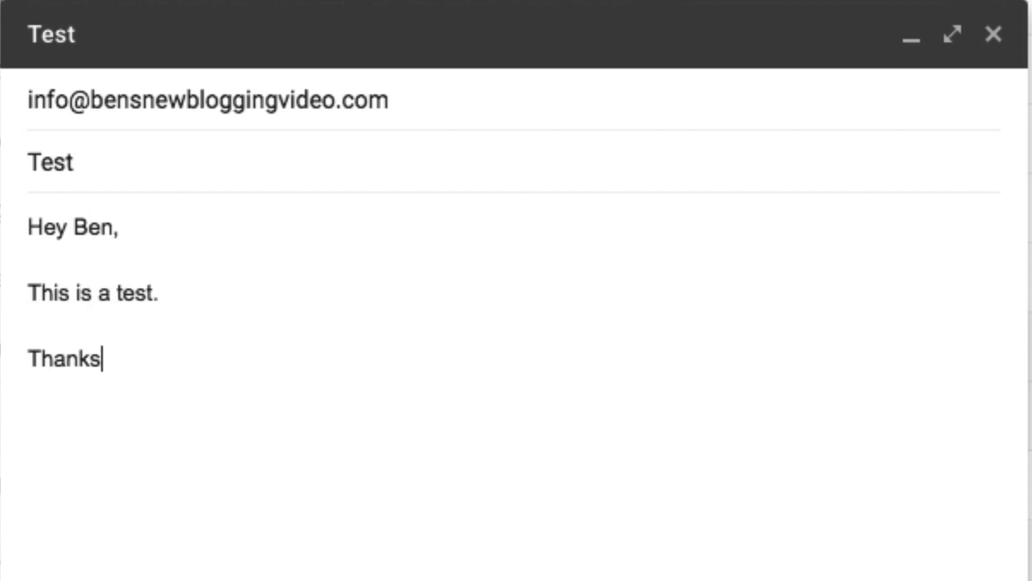
key("Return")
key("Return")
type("Ben")
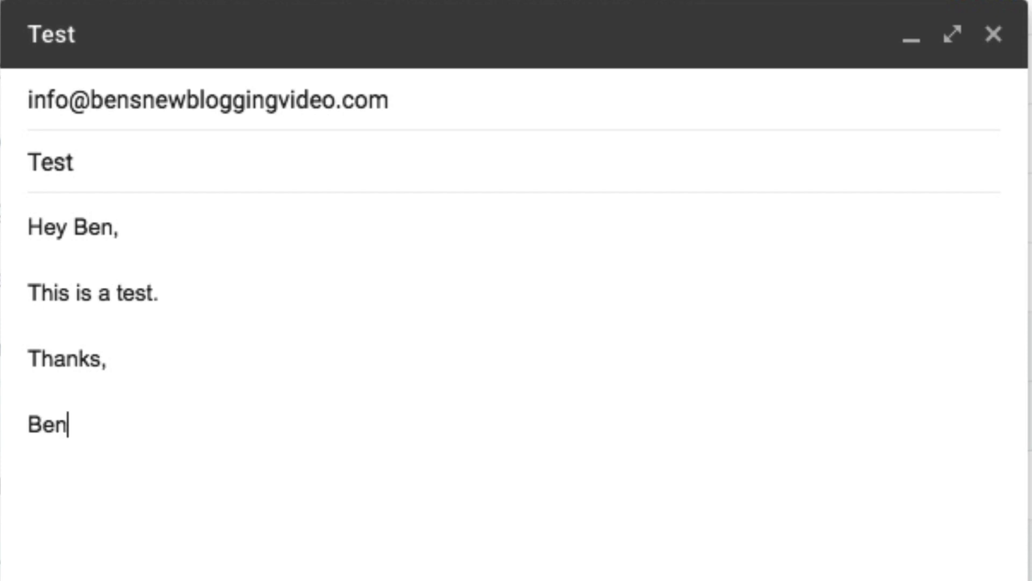